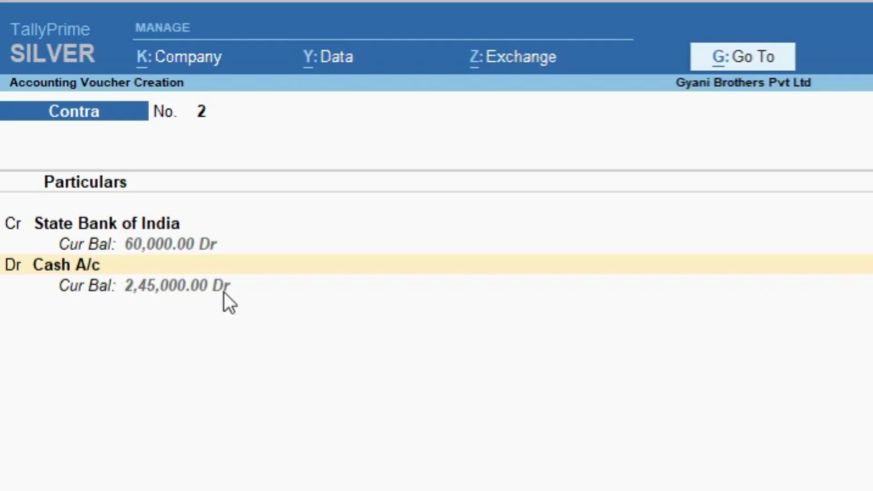
- Complete contra voucher 2 with the narration "withdraw amount from sbi" and save it
{"action": "key", "text": "Return"}
{"action": "key", "text": "Return"}
{"action": "type", "text": "w"}
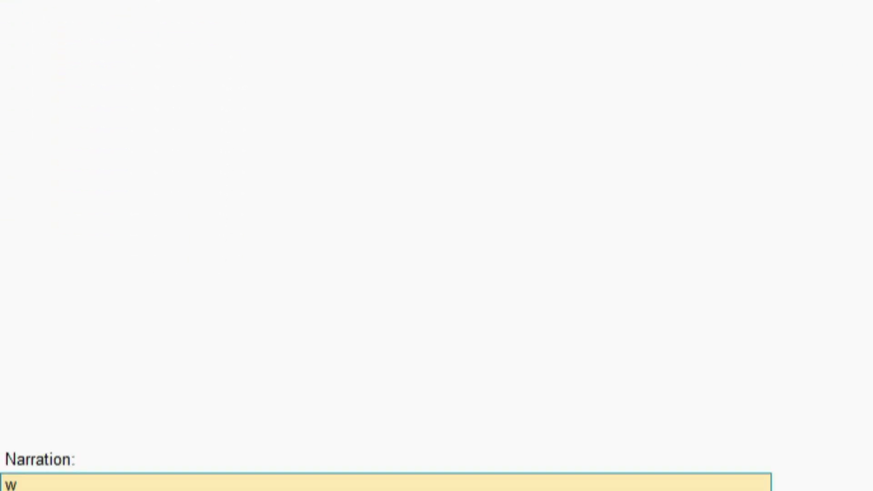
{"action": "type", "text": "ithdraw"}
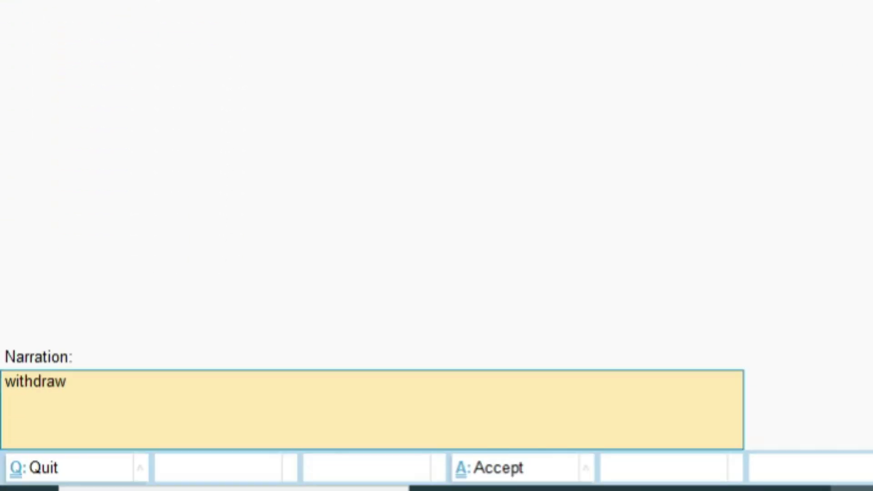
{"action": "type", "text": " amount from a"}
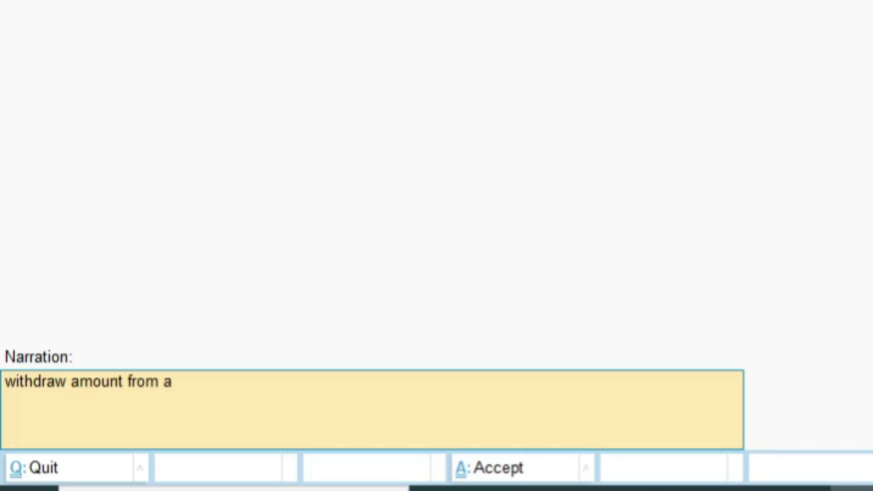
{"action": "key", "text": "BackSpace"}
{"action": "type", "text": "sbi"}
{"action": "key", "text": "Return"}
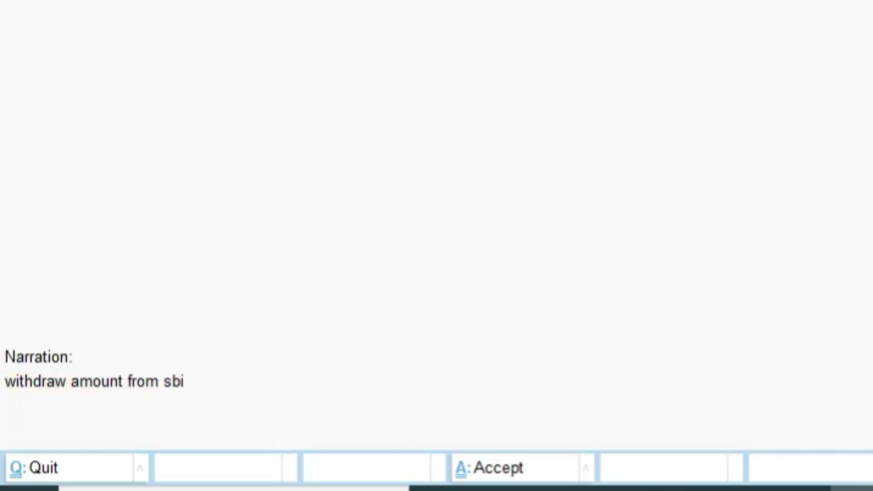
{"action": "key", "text": "Return"}
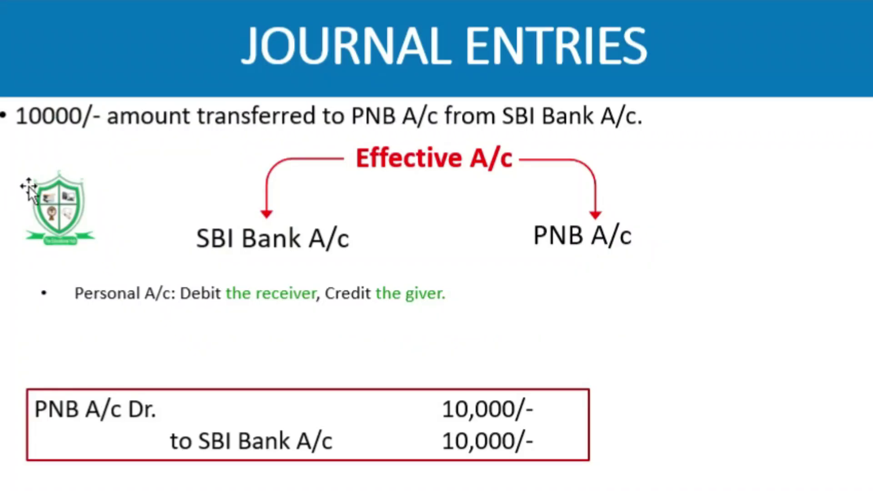
- Examine the Journal Entries slide for the 10000/- SBI to PNB transfer, covering the accounts involved and the personal account debit and credit rule
{"action": "left_click", "coordinate": [36, 112]}
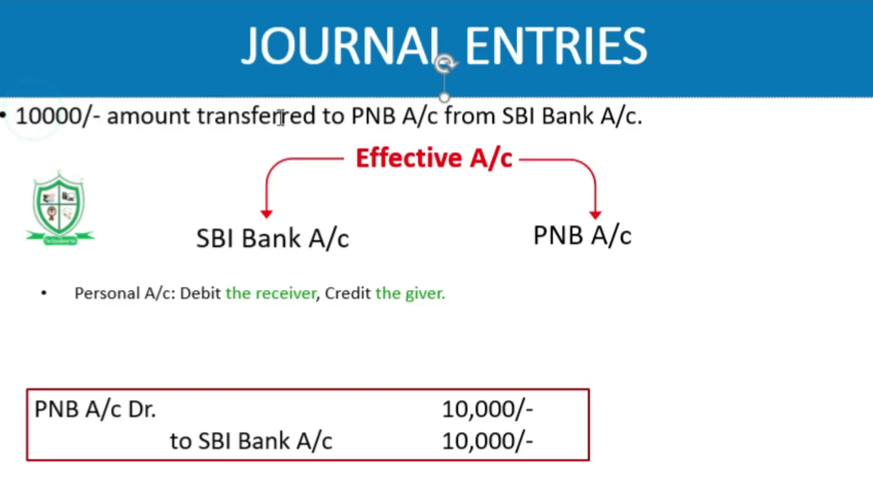
{"action": "left_click", "coordinate": [396, 116]}
{"action": "left_click", "coordinate": [516, 119]}
{"action": "left_click", "coordinate": [270, 248]}
{"action": "left_click", "coordinate": [544, 224]}
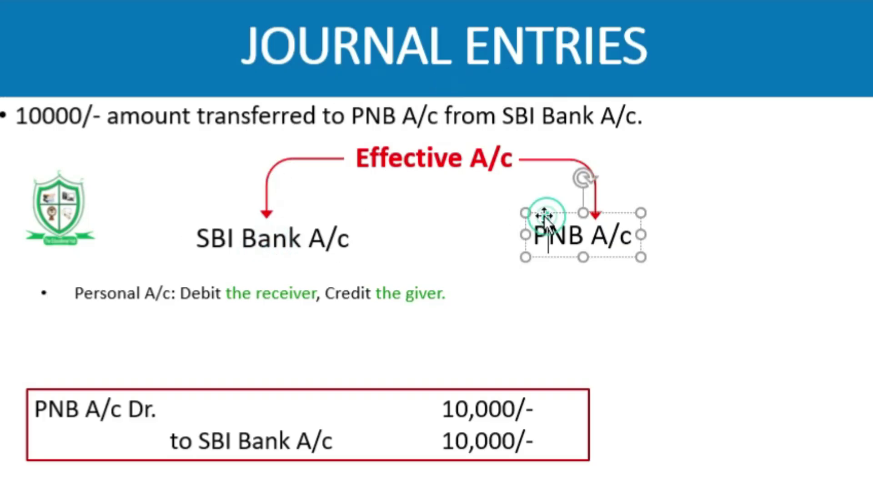
{"action": "left_click", "coordinate": [321, 237]}
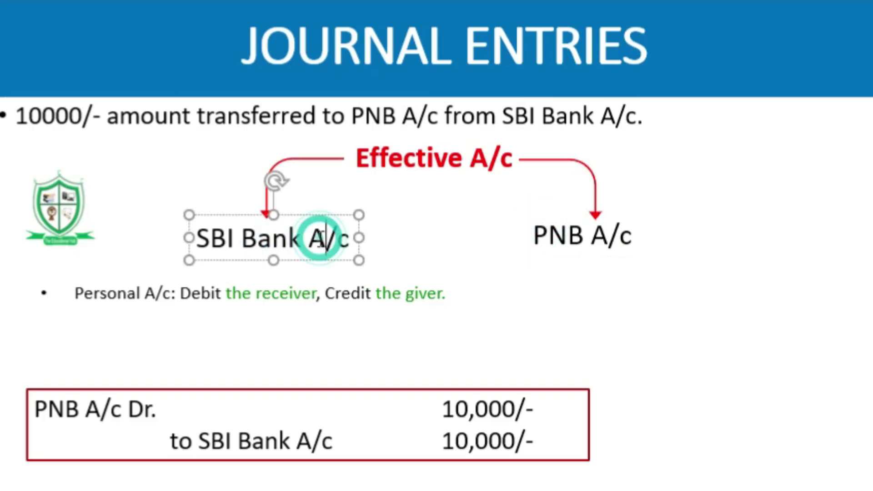
{"action": "left_click", "coordinate": [182, 291]}
{"action": "left_click_drag", "start_coordinate": [182, 291], "coordinate": [271, 290]}
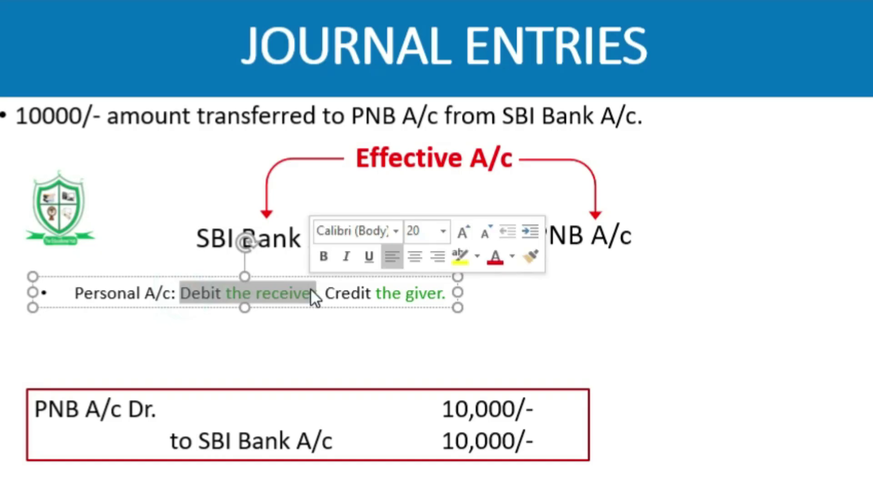
{"action": "left_click", "coordinate": [334, 292]}
{"action": "left_click_drag", "start_coordinate": [326, 293], "coordinate": [446, 293]}
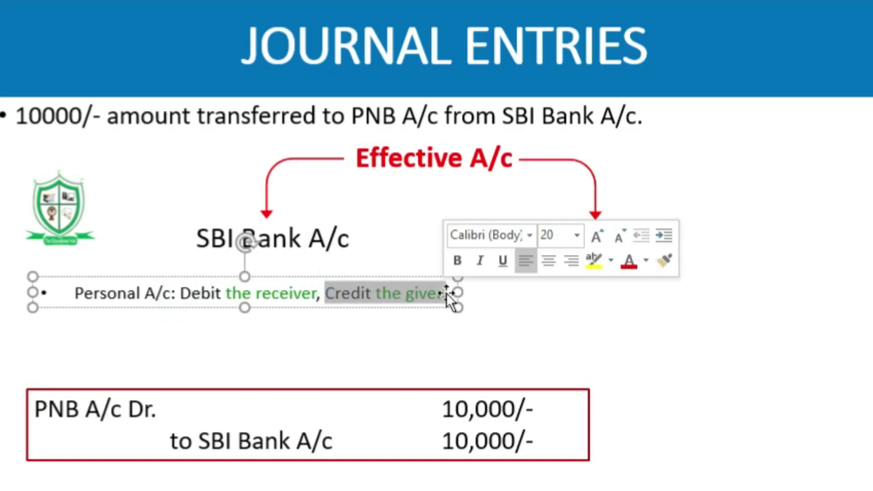
{"action": "left_click", "coordinate": [360, 313]}
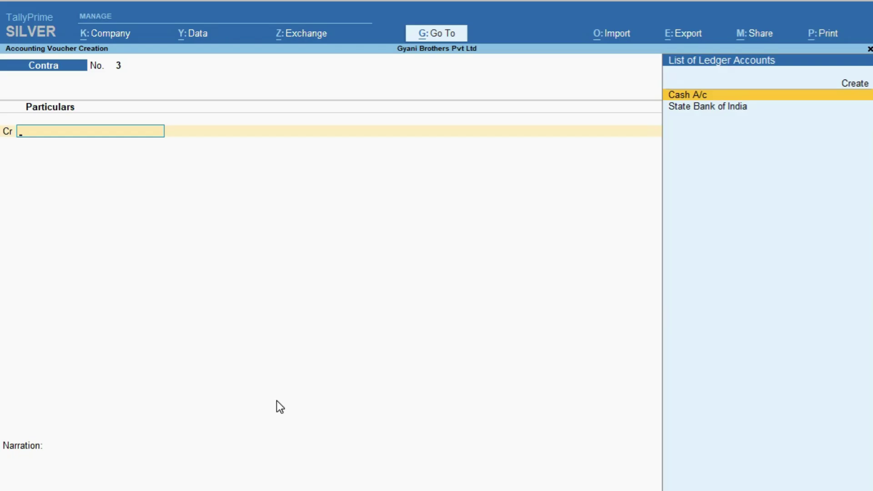
- Start a new ledger from the credit line of contra voucher 3 and name it Punjab National Bank, without an alias
{"action": "key", "text": "Up"}
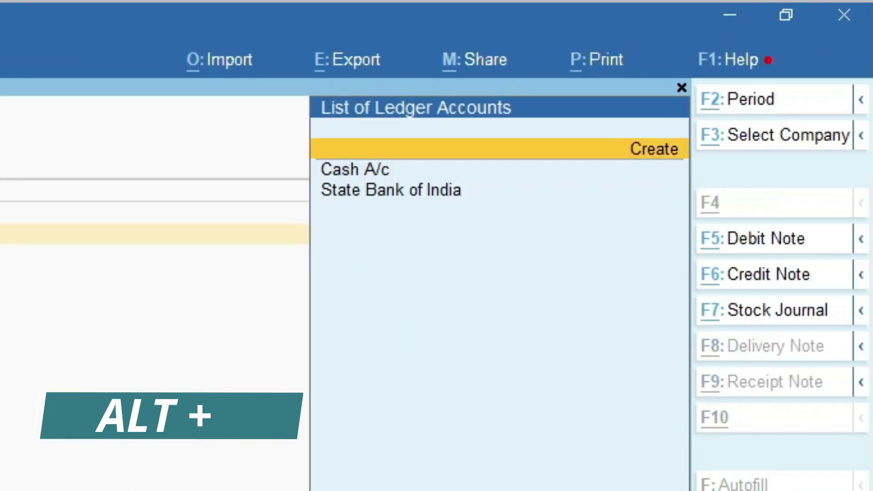
{"action": "key", "text": "alt+c"}
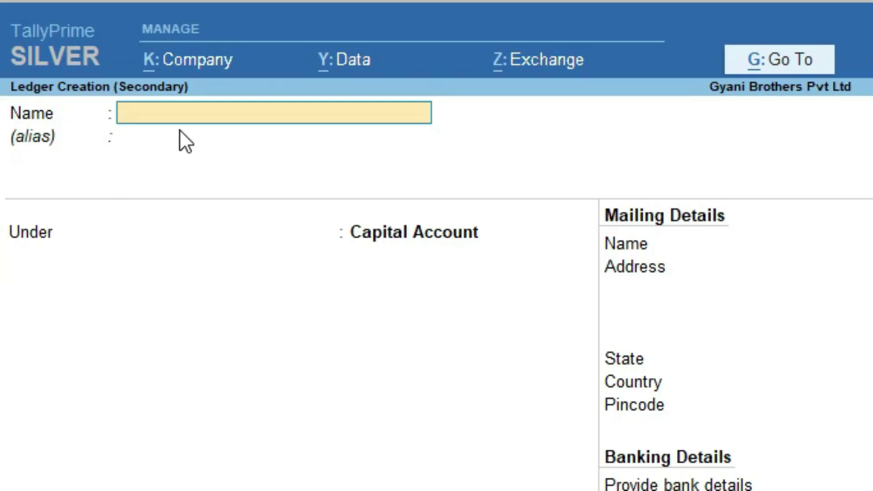
{"action": "type", "text": "Pn"}
{"action": "key", "text": "BackSpace"}
{"action": "type", "text": "unjab National"}
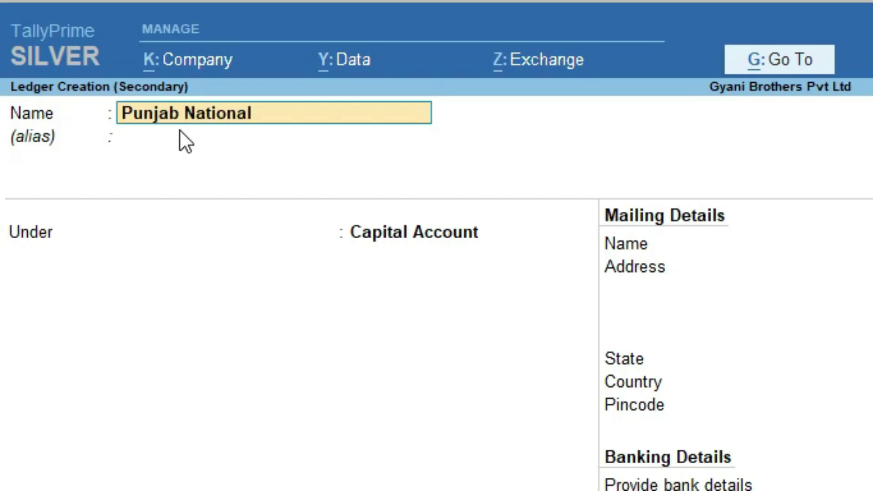
{"action": "type", "text": " Bank"}
{"action": "key", "text": "Return"}
{"action": "key", "text": "Return"}
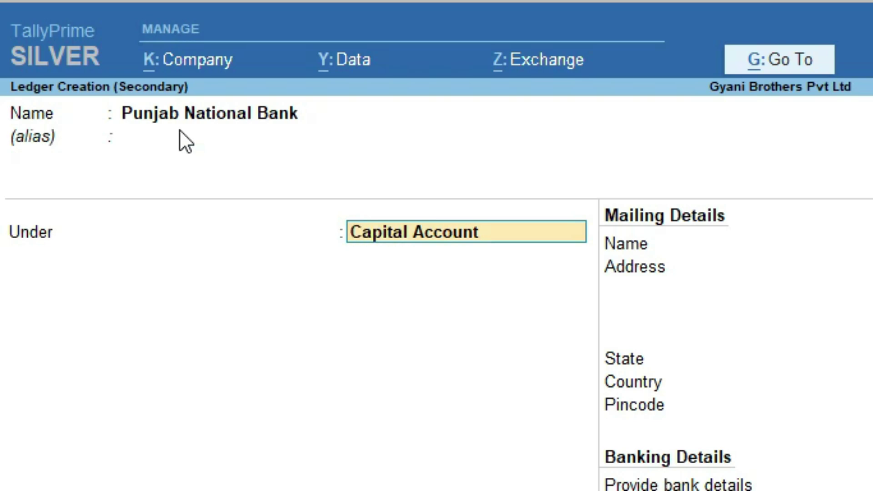
- Place the Punjab National Bank ledger under Bank Accounts, leave the bank name Not Applicable, and save the ledger
{"action": "type", "text": "Ban"}
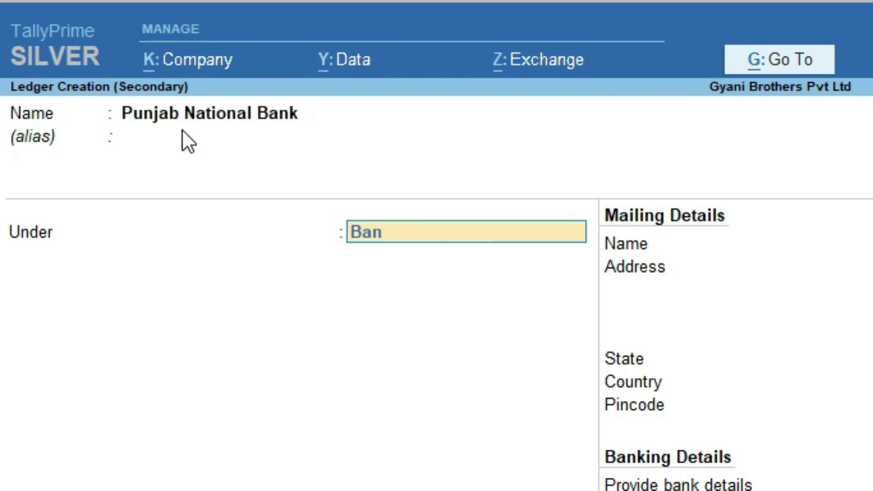
{"action": "key", "text": "Return"}
{"action": "key", "text": "Return"}
{"action": "key", "text": "Return"}
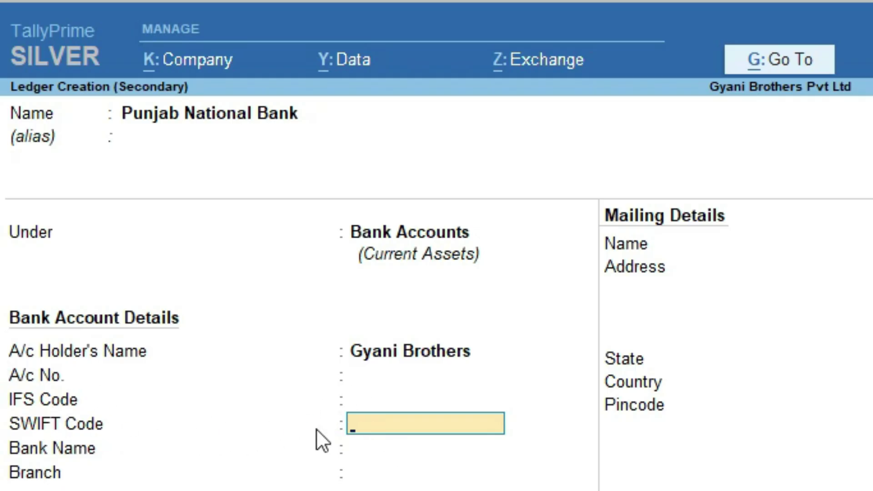
{"action": "key", "text": "Return"}
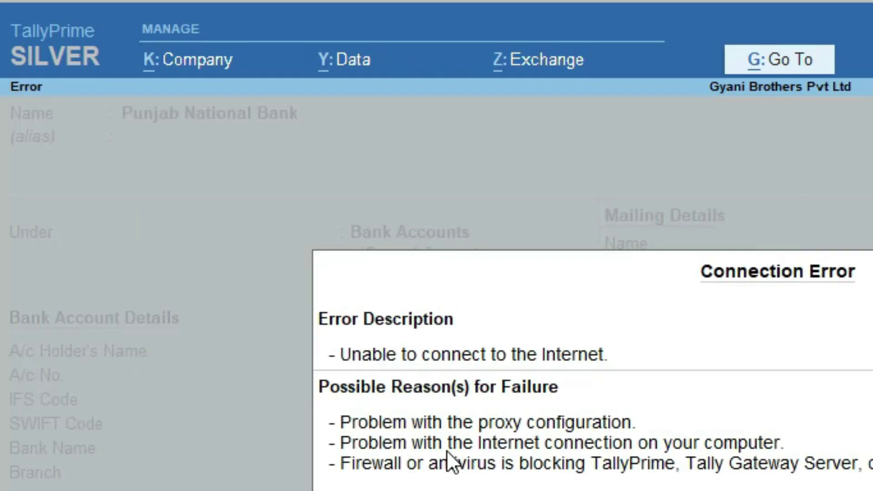
{"action": "key", "text": "Escape"}
{"action": "key", "text": "Return"}
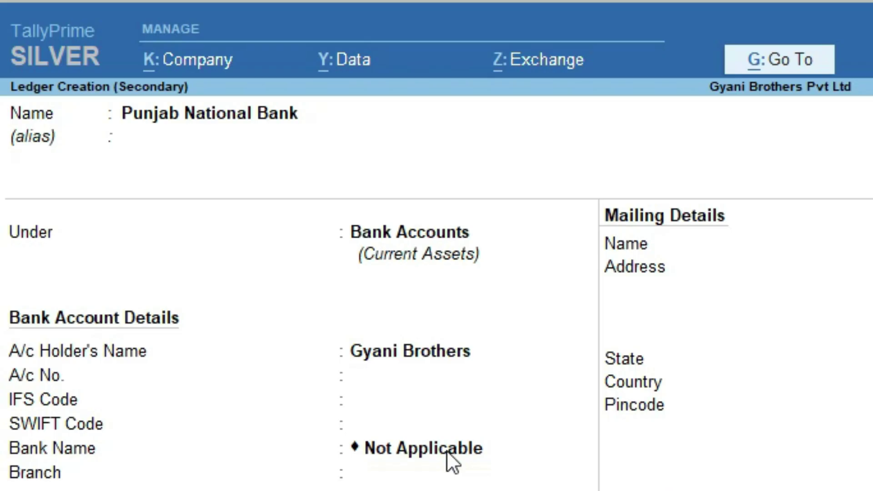
{"action": "key", "text": "ctrl+a"}
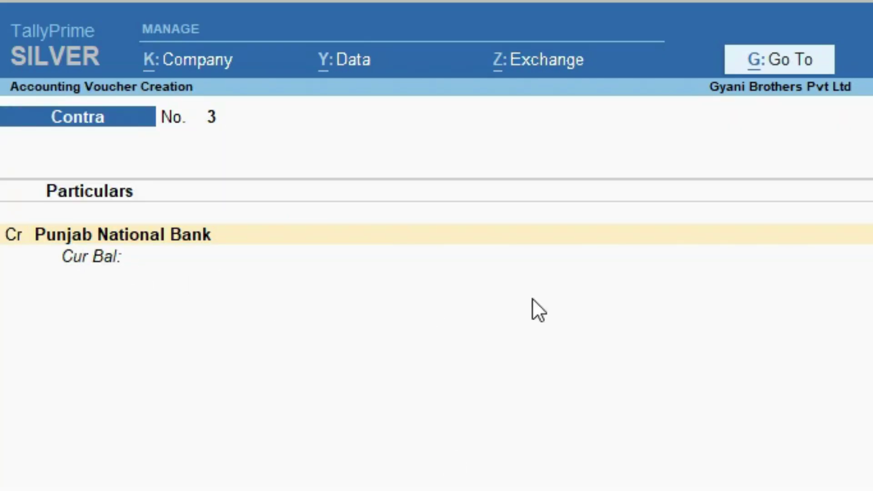
- Change the credit ledger to State Bank of India, credit it with 10000, and accept its cheque bank allocation
{"action": "left_click", "coordinate": [164, 239]}
{"action": "type", "text": "S"}
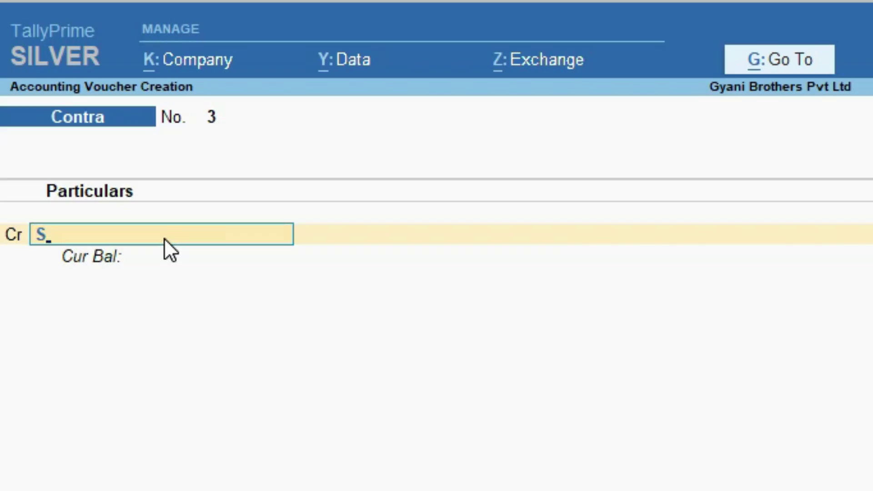
{"action": "key", "text": "Return"}
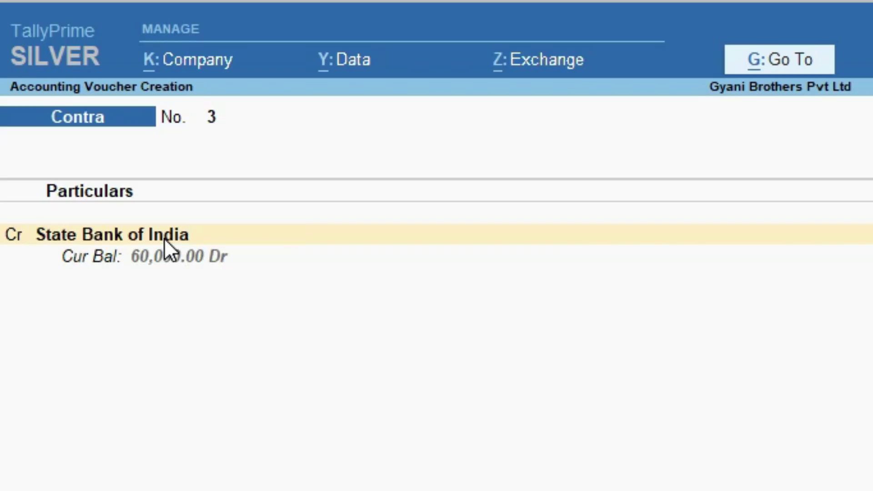
{"action": "type", "text": "10000"}
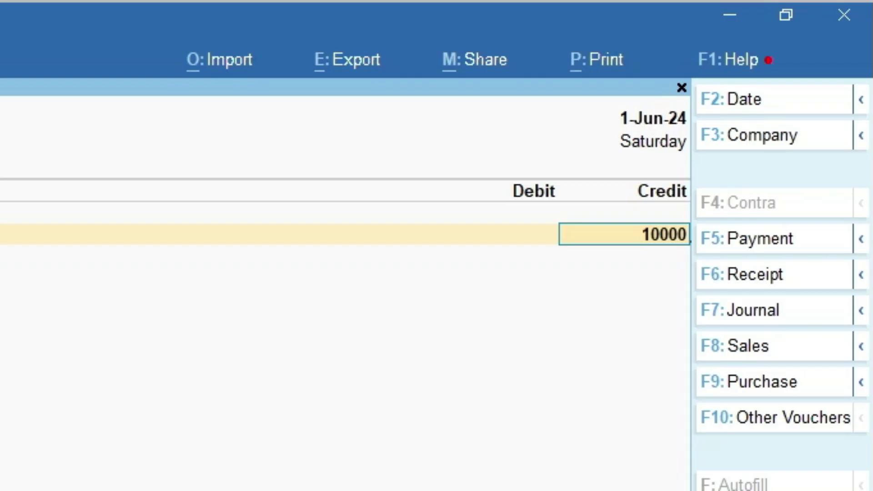
{"action": "key", "text": "Return"}
{"action": "key", "text": "Return"}
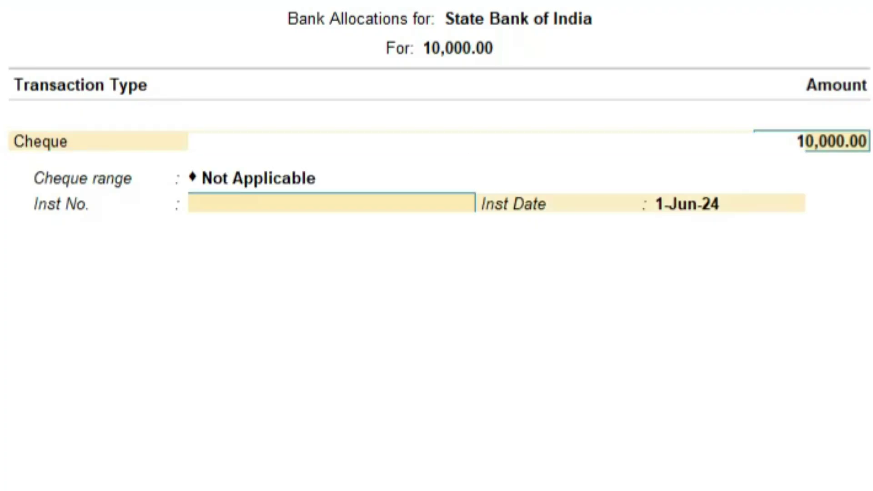
{"action": "key", "text": "Return"}
{"action": "key", "text": "Return"}
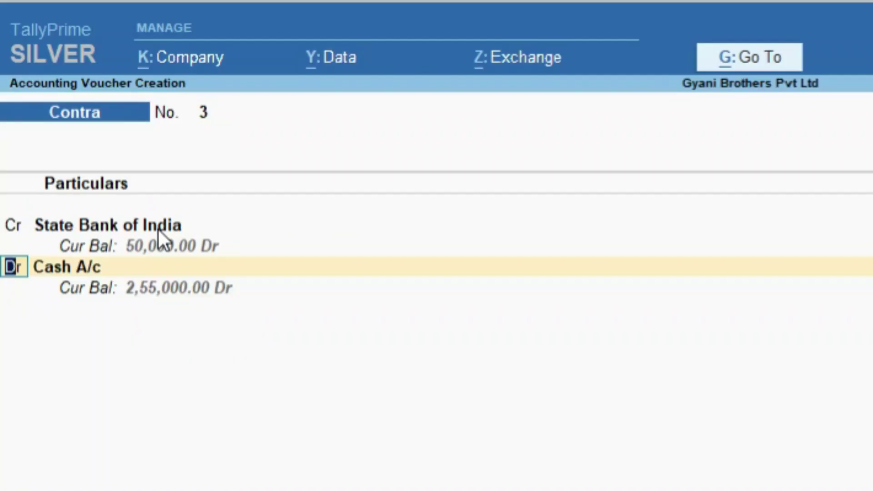
- Debit Punjab National Bank instead of Cash A/c with 10,000.00 and accept its Cheque/DD bank allocation
{"action": "key", "text": "Return"}
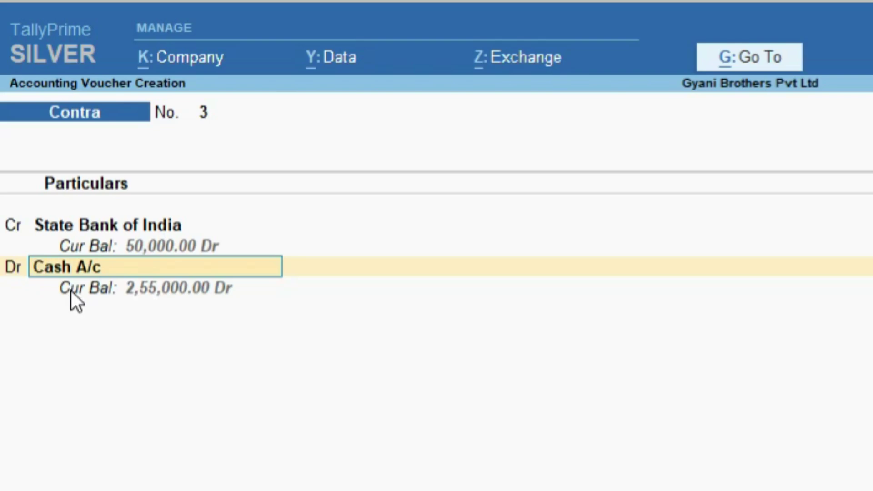
{"action": "key", "text": "Down"}
{"action": "key", "text": "Return"}
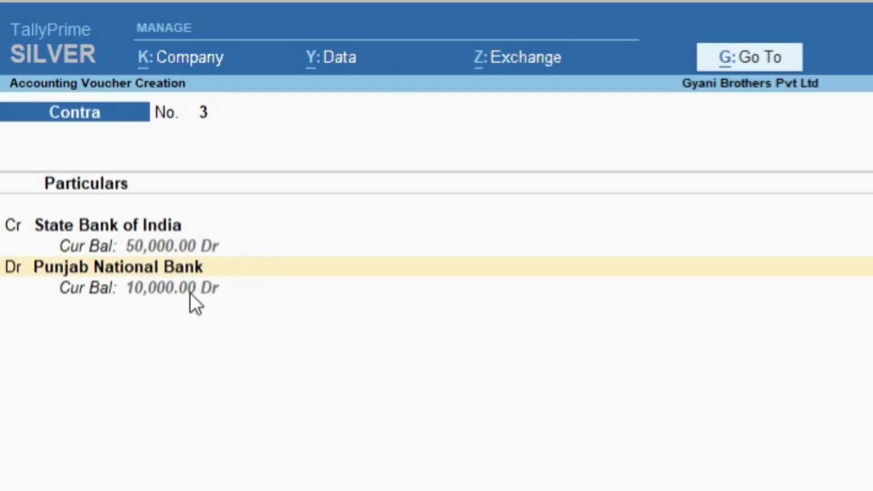
{"action": "key", "text": "Return"}
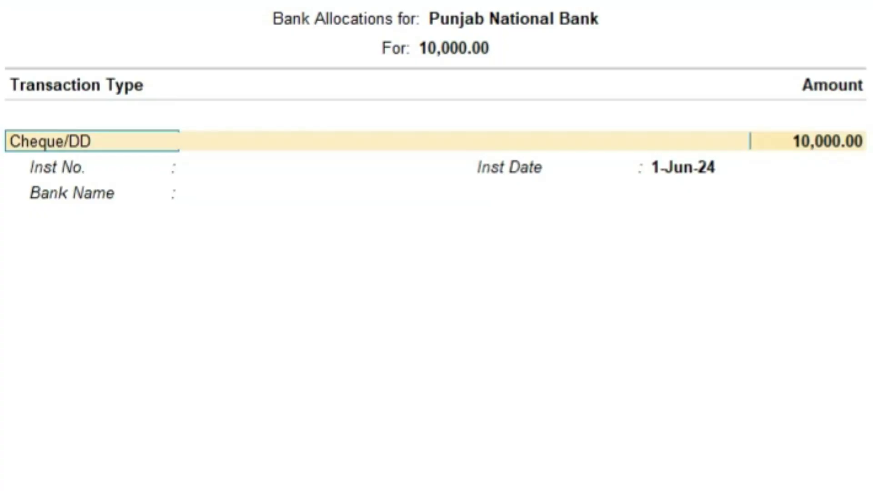
{"action": "key", "text": "Return"}
{"action": "key", "text": "Return"}
{"action": "key", "text": "Return"}
{"action": "key", "text": "Return"}
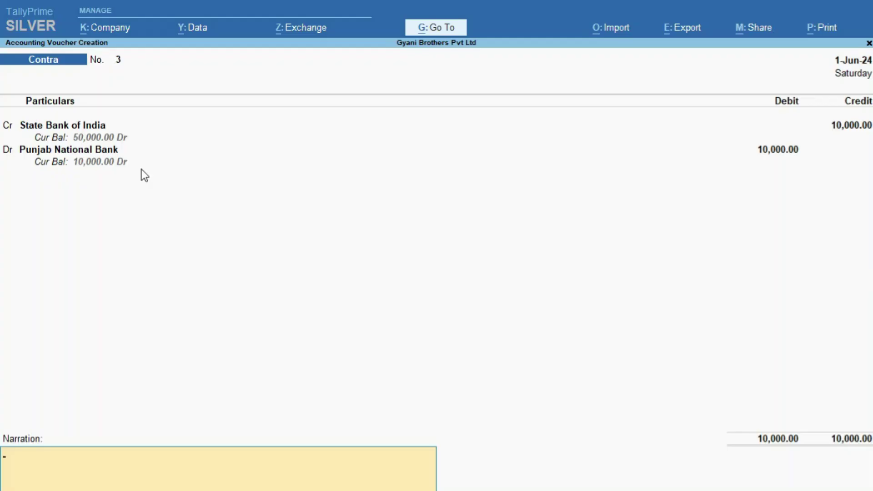
- Enter the narration "transfered amount to pnb" and save contra voucher 3
{"action": "type", "text": "transfered amount to p"}
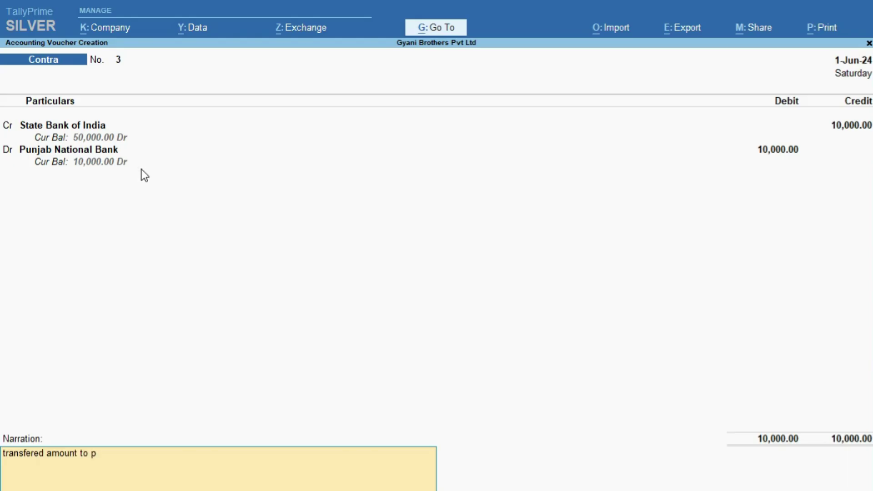
{"action": "type", "text": "nb"}
{"action": "key", "text": "Return"}
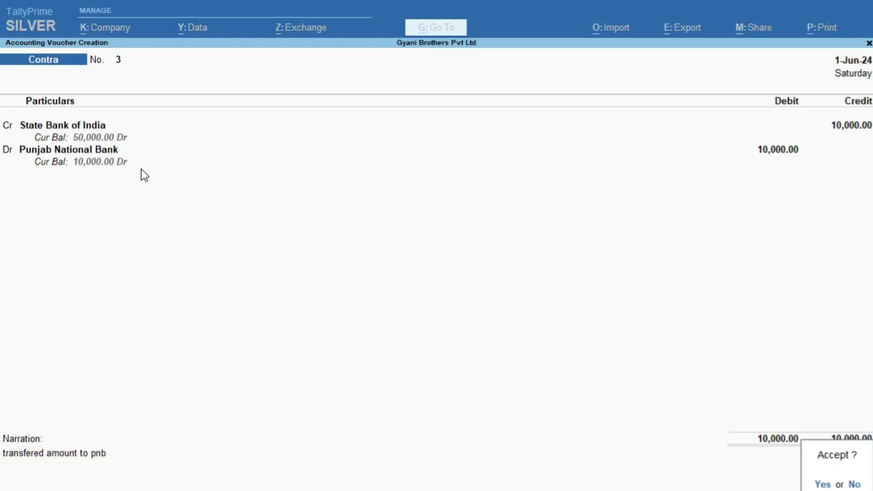
{"action": "key", "text": "Return"}
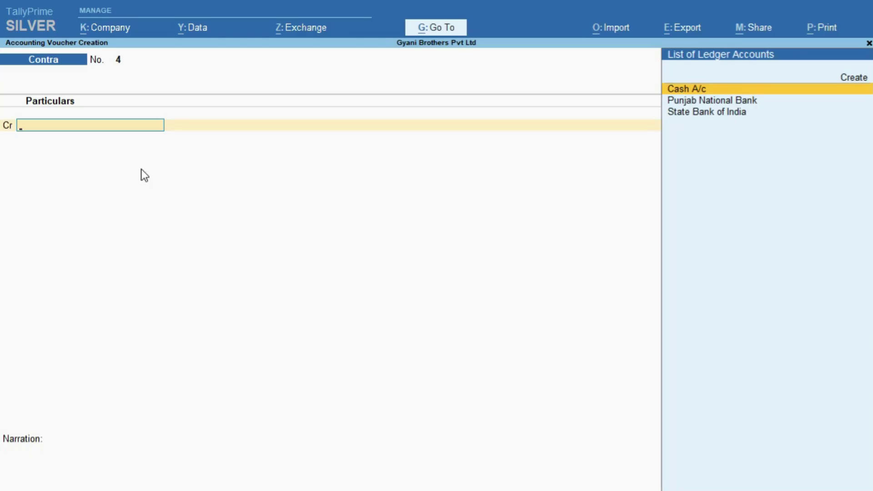
- Leave voucher creation, open the Day Book and review contra vouchers 1, 2 and 3 in sequence
{"action": "key", "text": "Escape"}
{"action": "key", "text": "Return"}
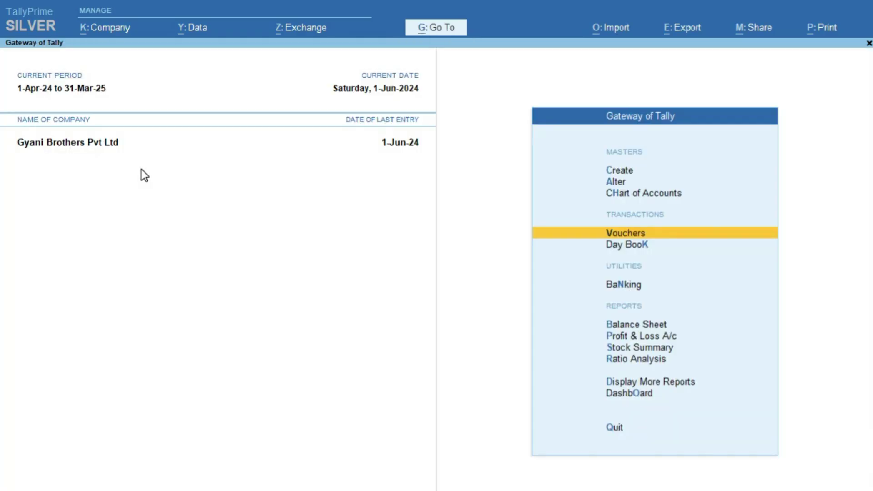
{"action": "key", "text": "Down"}
{"action": "key", "text": "Return"}
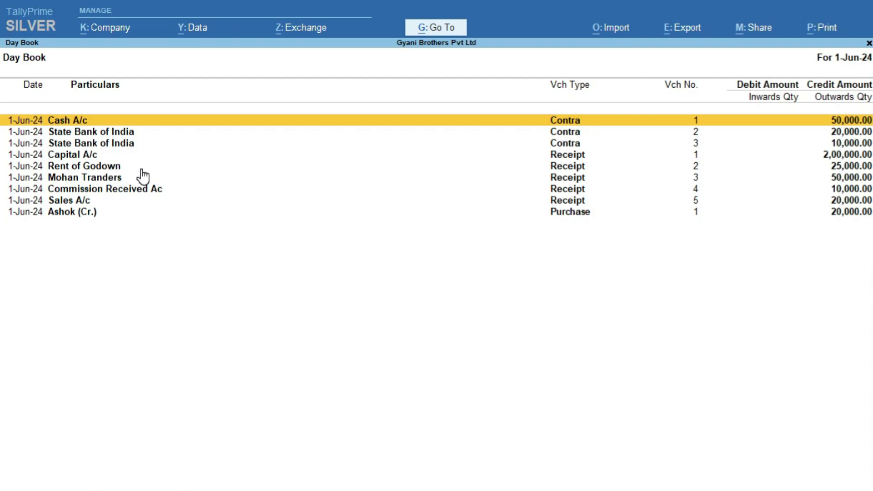
{"action": "key", "text": "Return"}
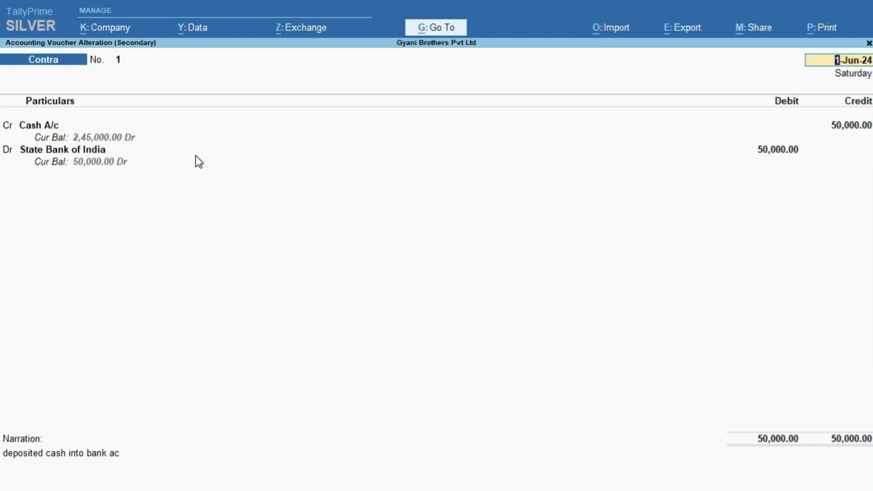
{"action": "key", "text": "Page_Down"}
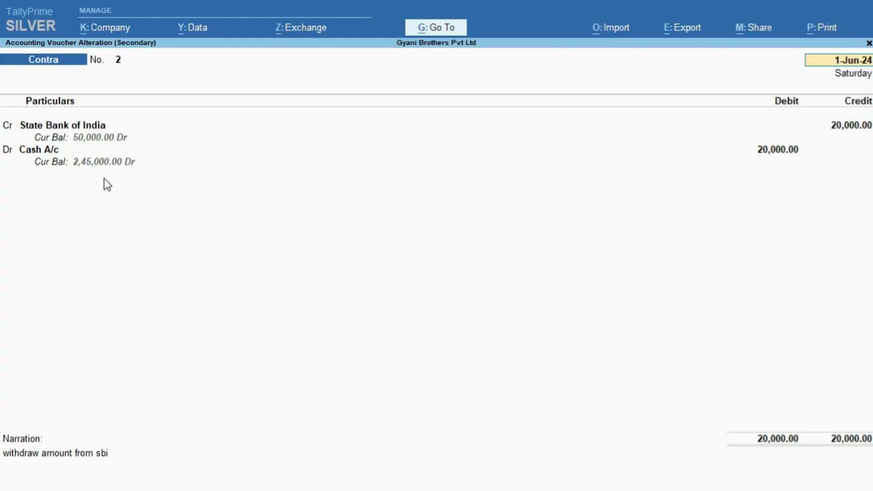
{"action": "key", "text": "Page_Down"}
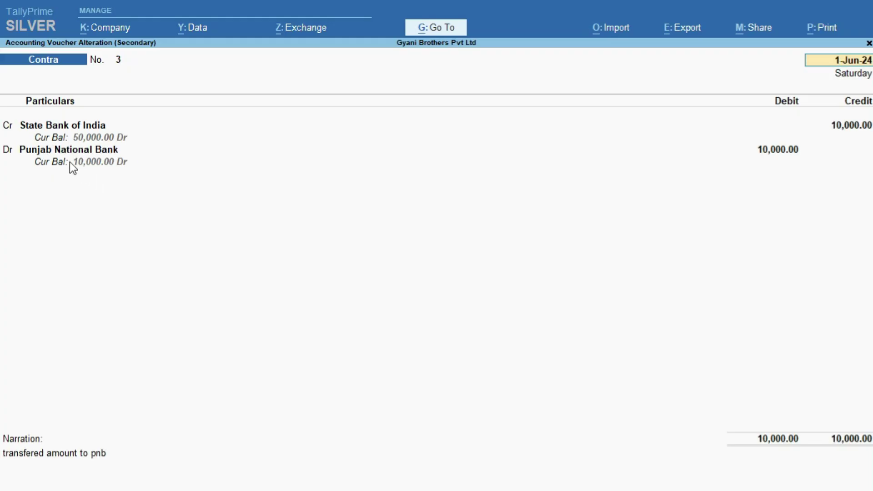